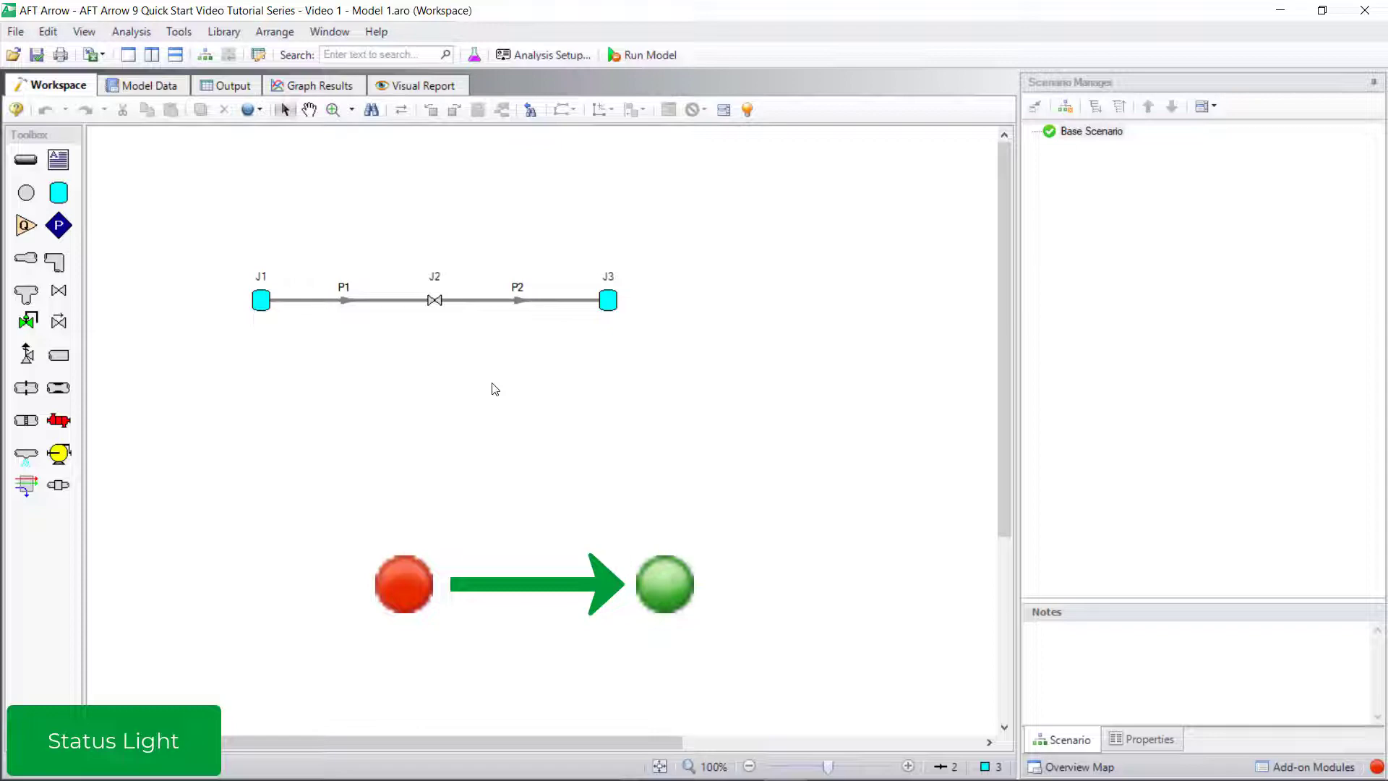
Bring up Analysis Setup and peek into the Steady Solution Control group
click(1376, 766)
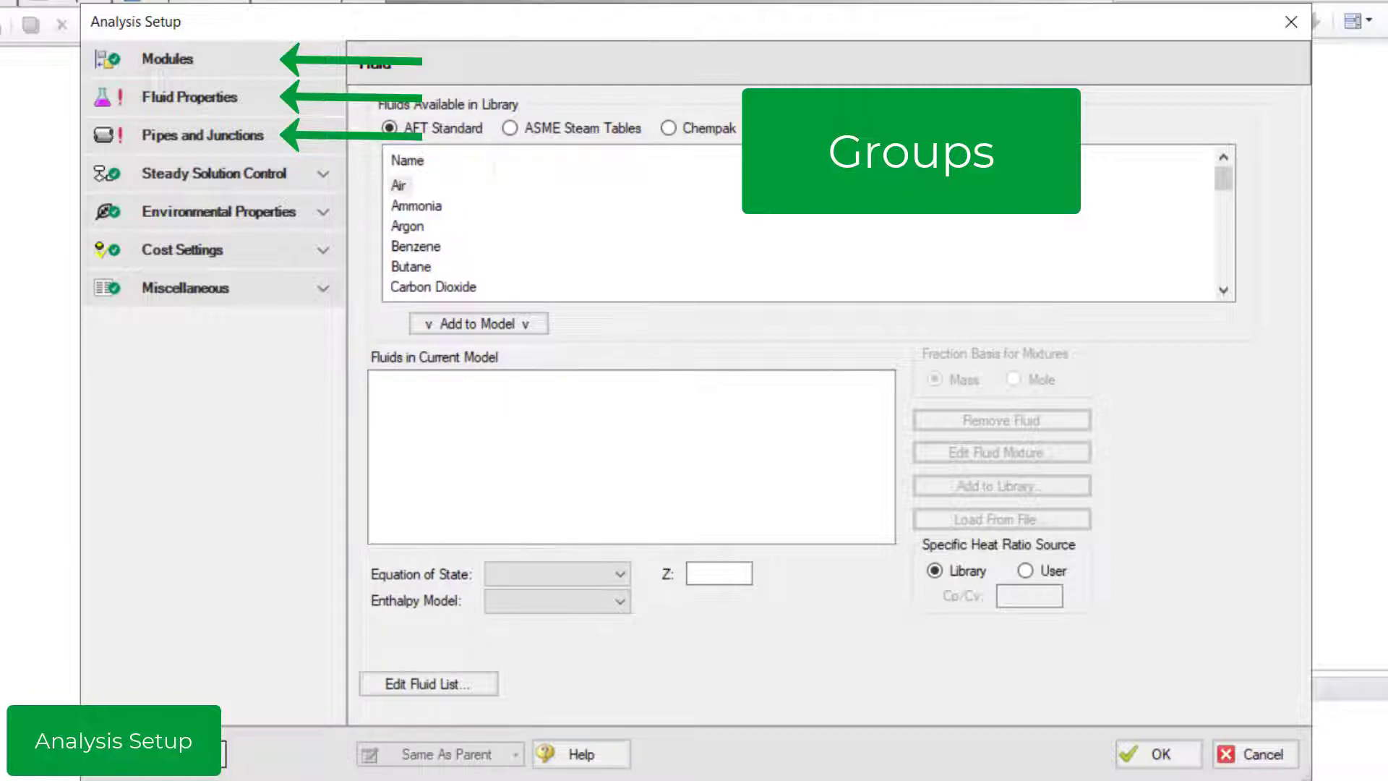
click(324, 176)
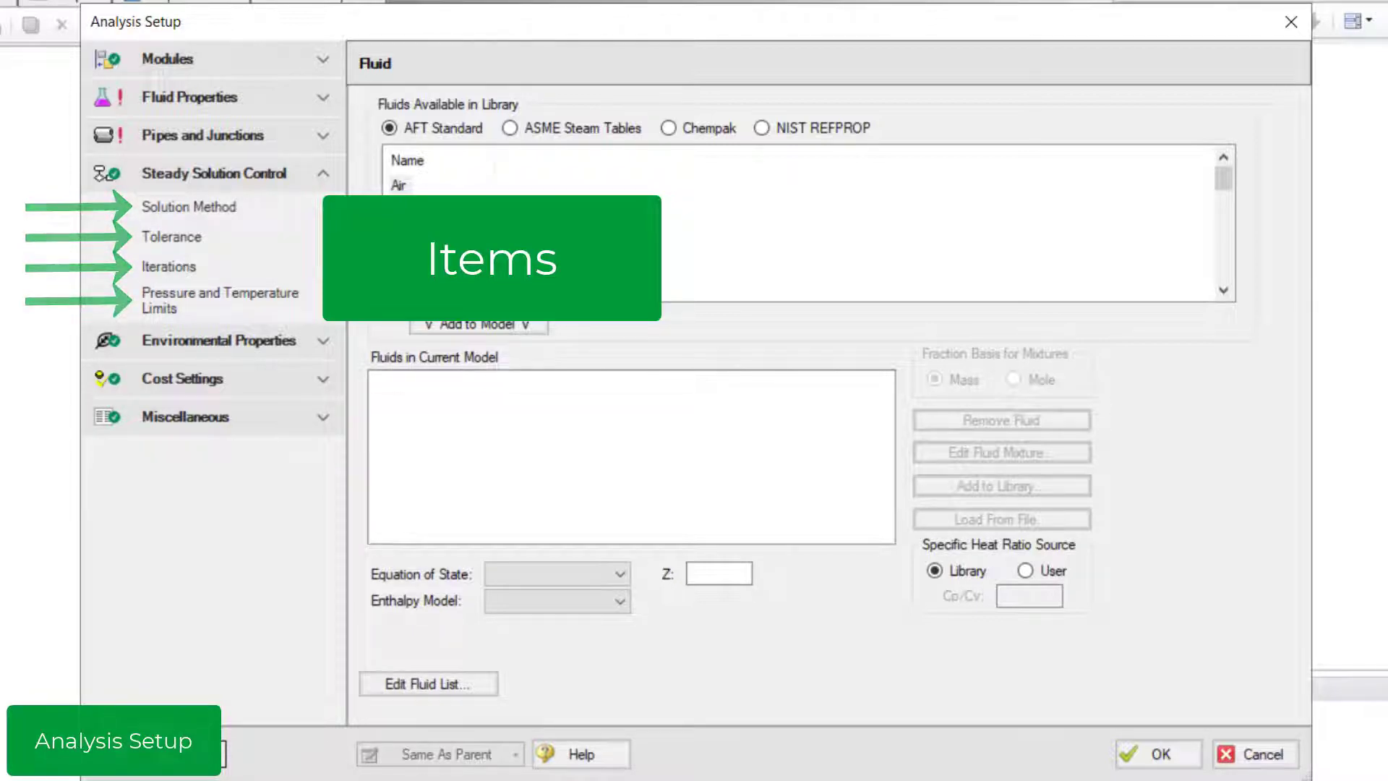
click(322, 175)
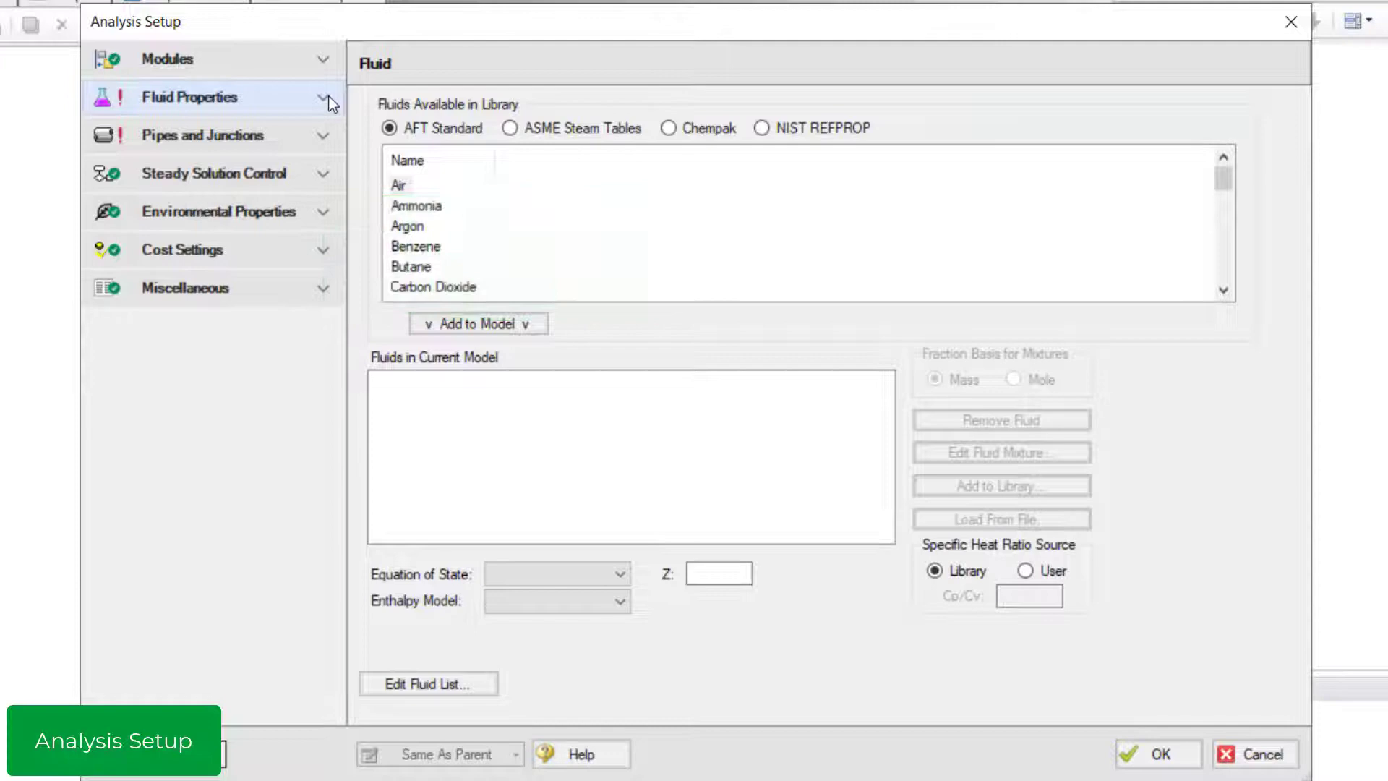
Select Propane in the AFT Standard library and add it to the model's fluids
click(322, 96)
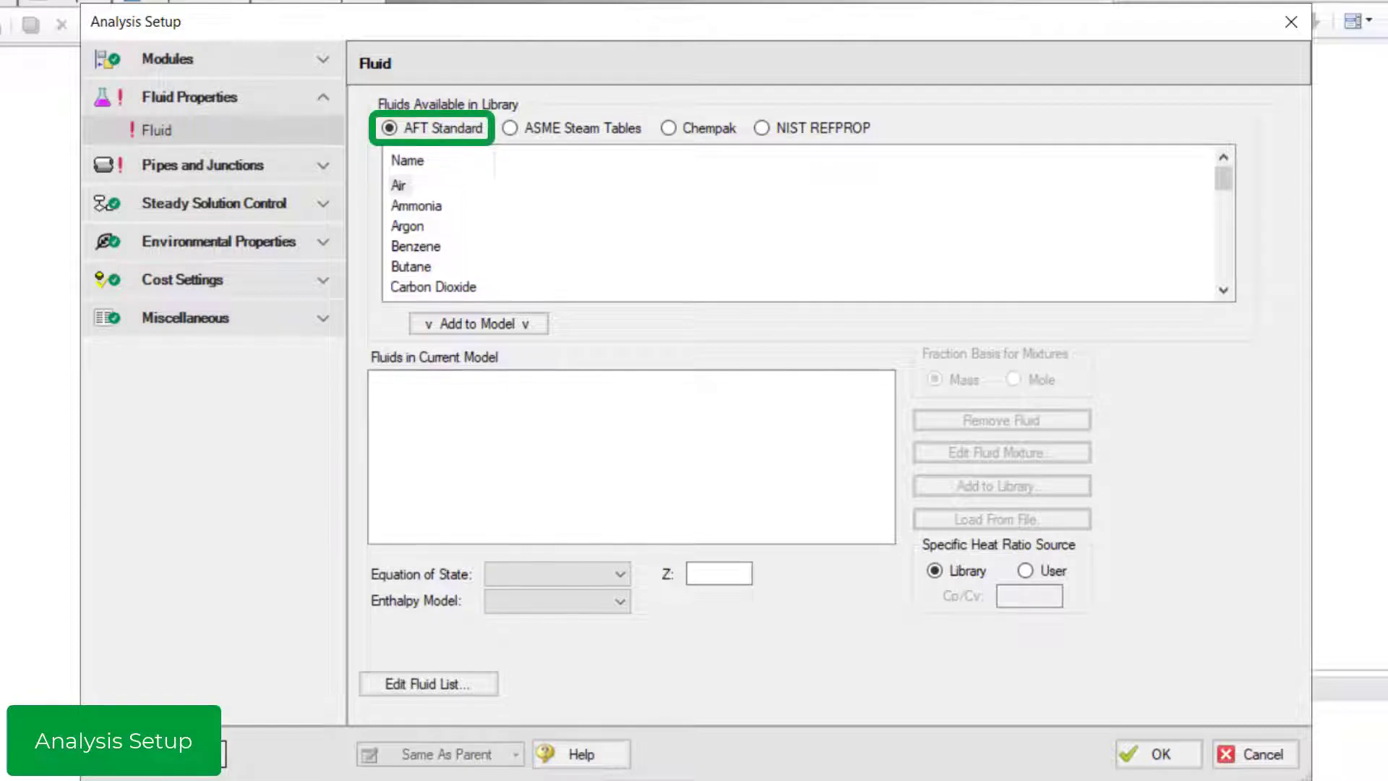
scroll(465, 242, down, 1)
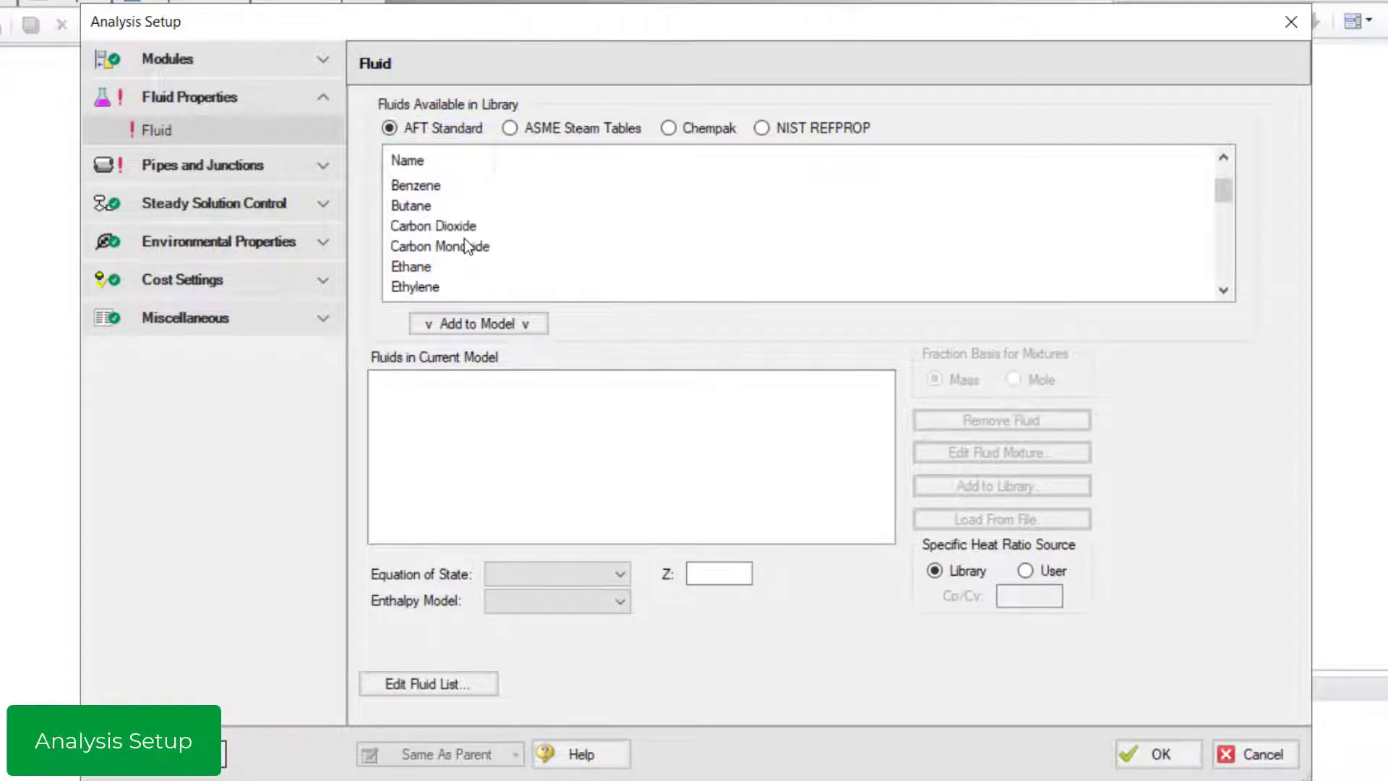
scroll(465, 241, down, 2)
scroll(464, 241, down, 2)
scroll(465, 242, down, 1)
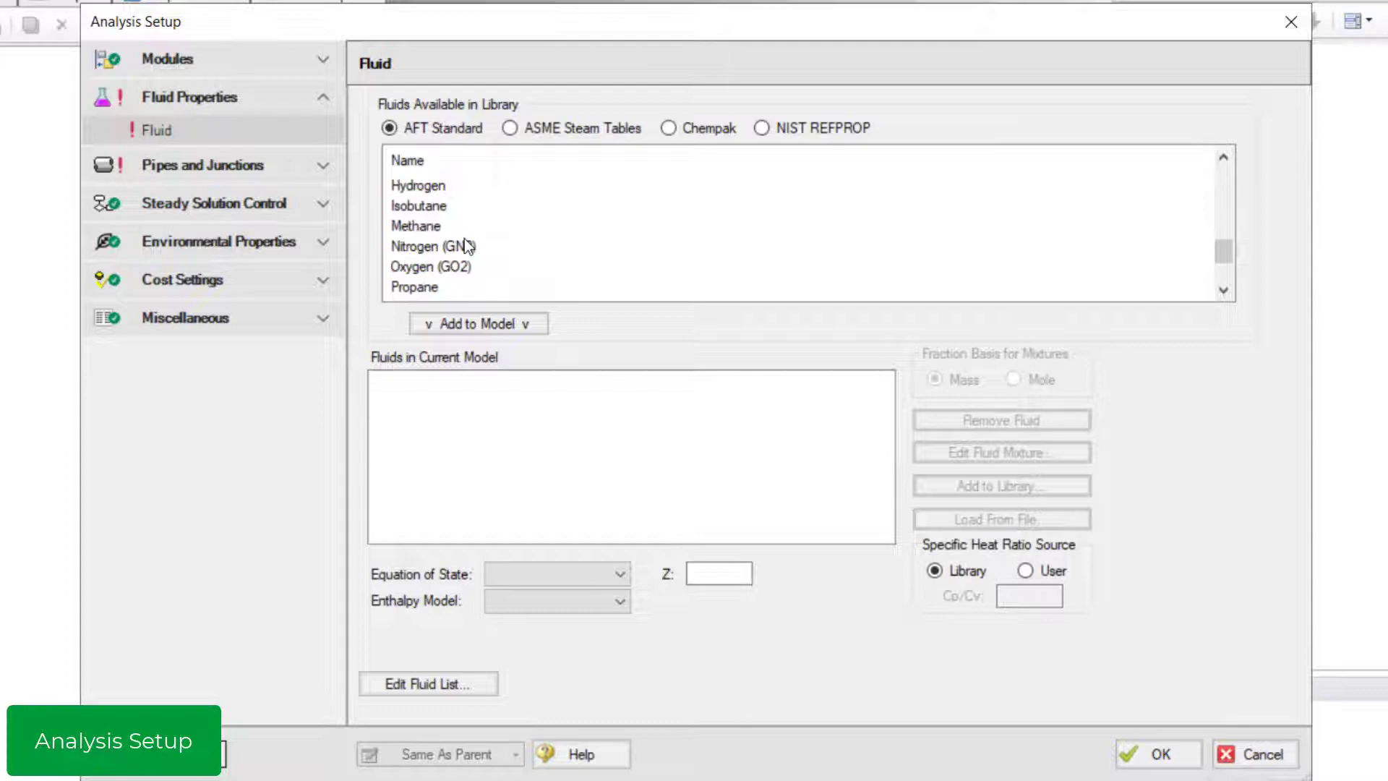
click(434, 288)
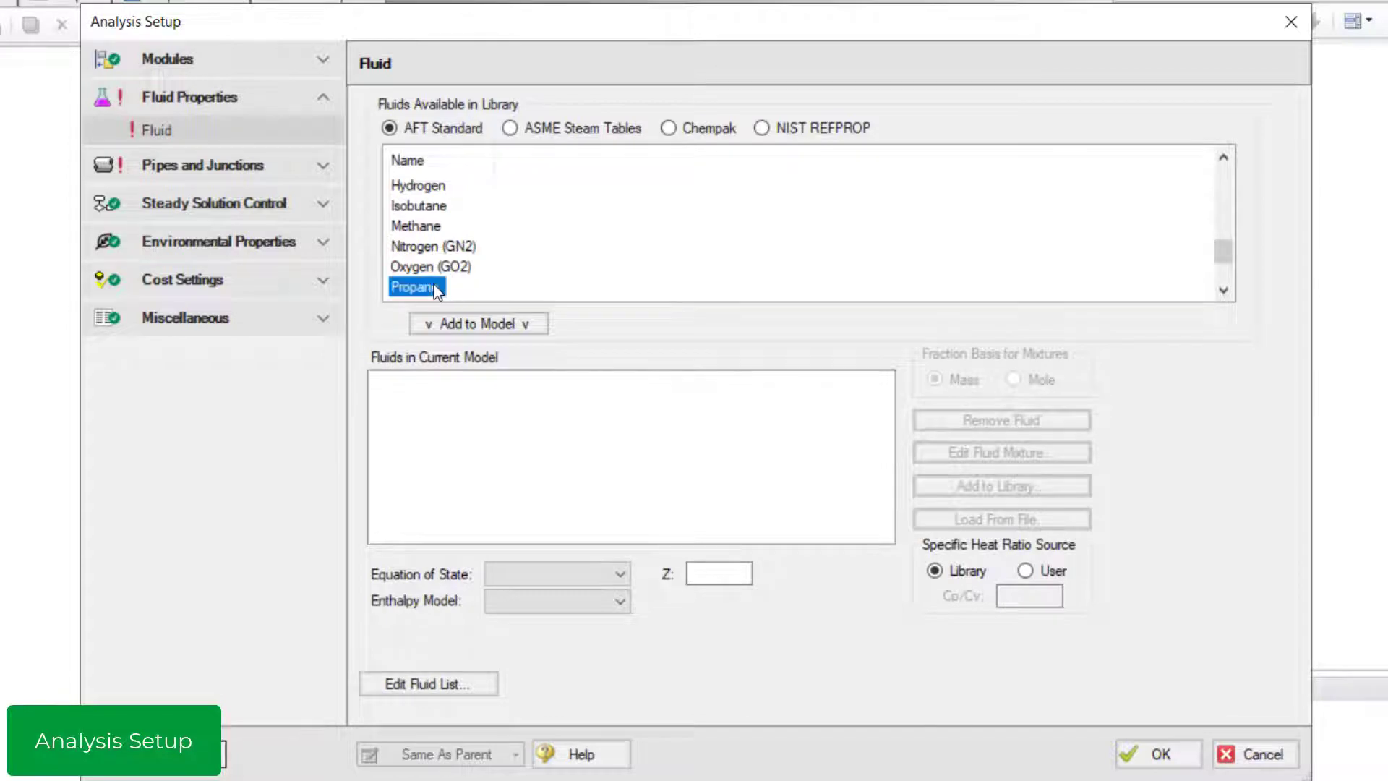
click(505, 325)
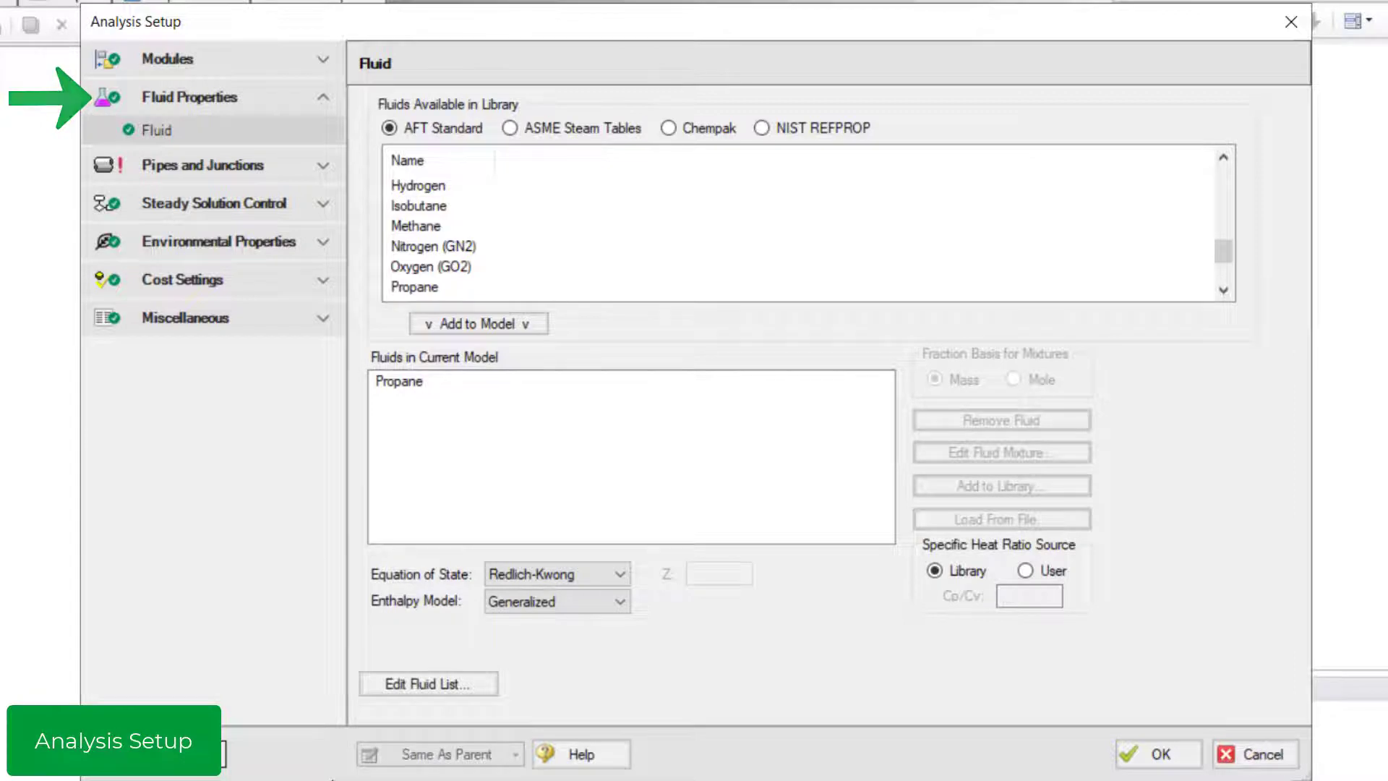
View the undefined pipes and junctions page, then close Analysis Setup with OK
click(317, 168)
click(311, 203)
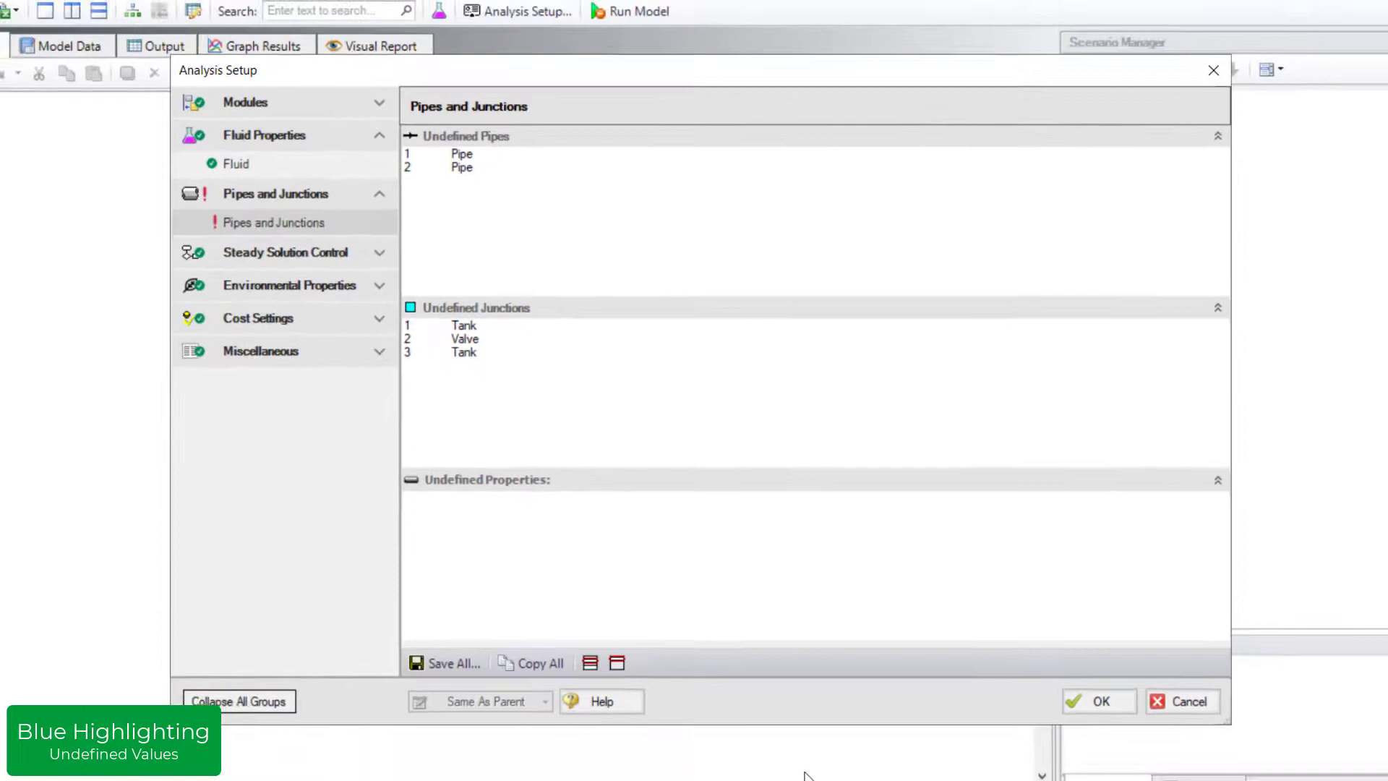
click(1056, 662)
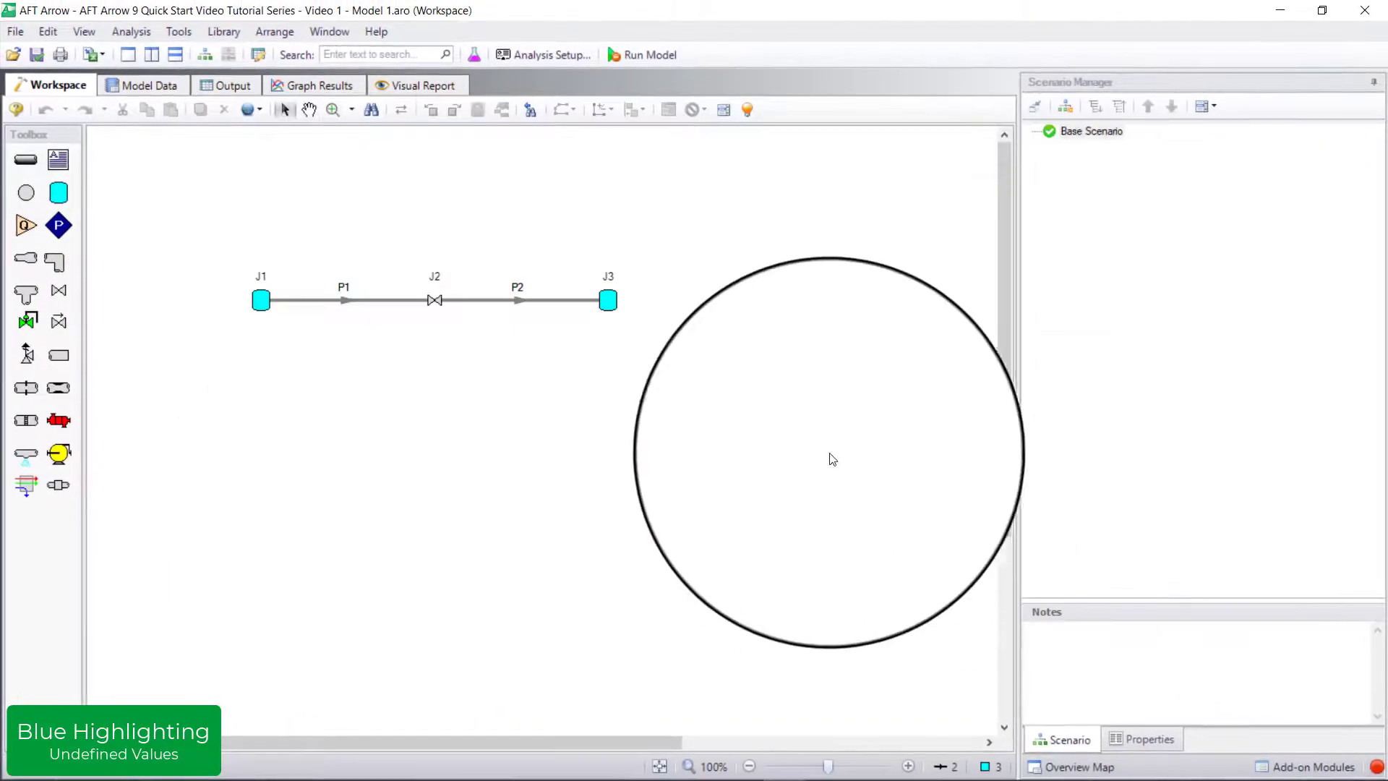
Show the undefined-objects list and inspect missing properties of Pipe 1, Tank 1 and Tank 3
click(726, 115)
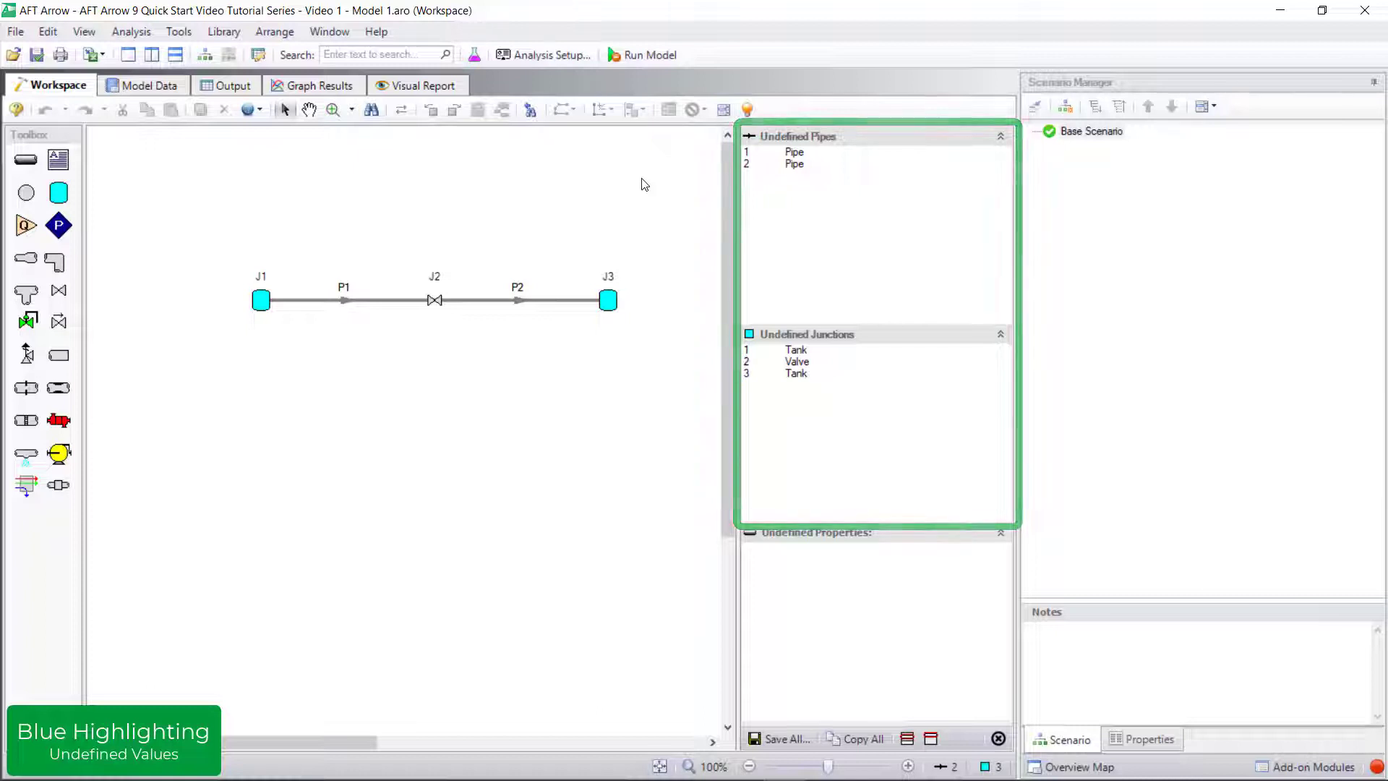
click(792, 153)
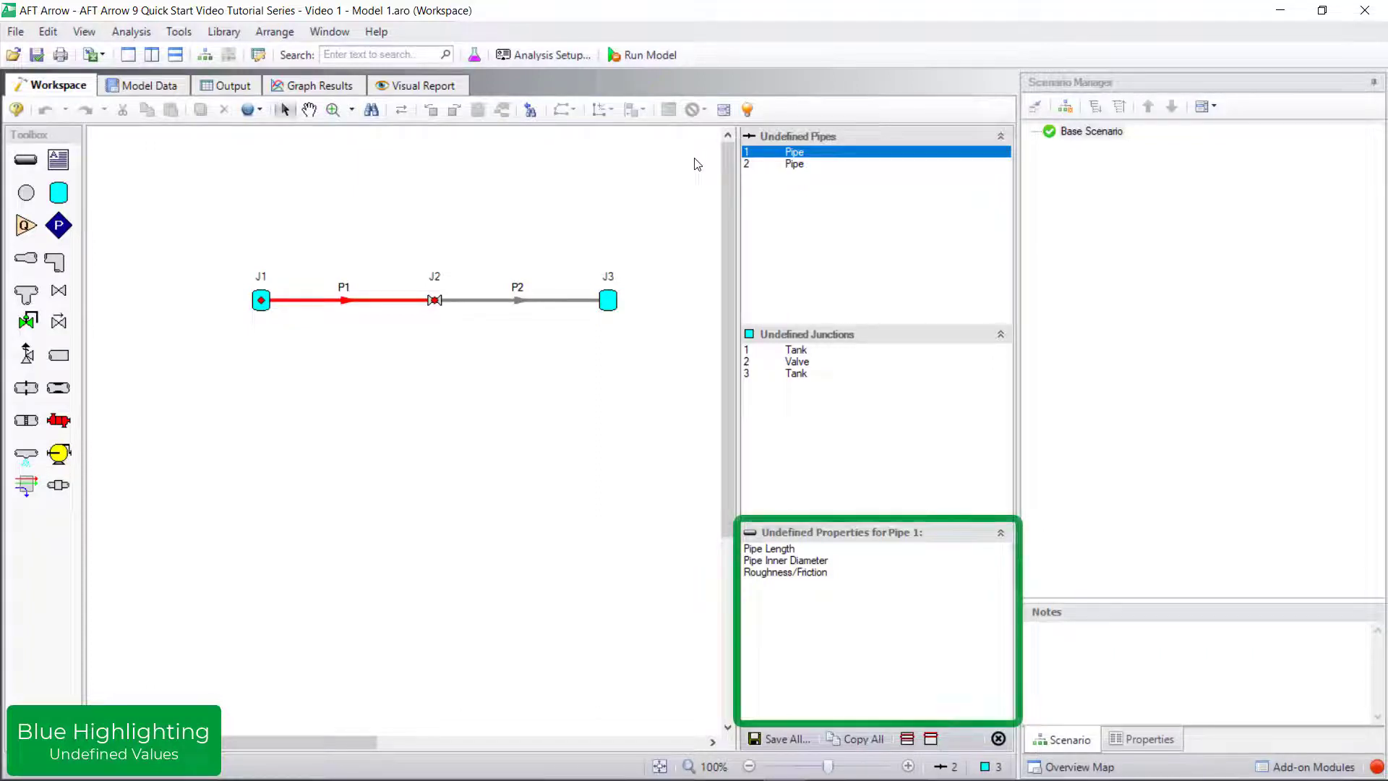
click(796, 352)
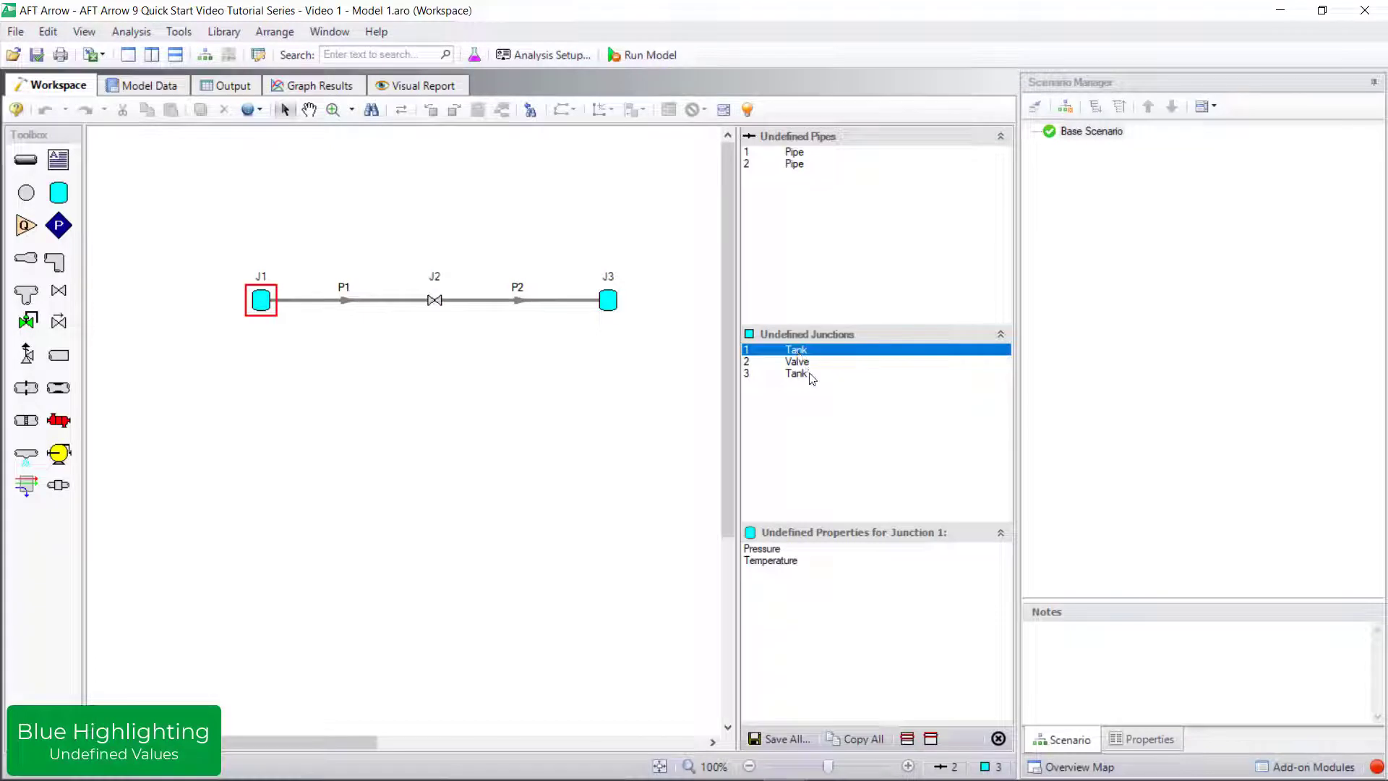
click(810, 376)
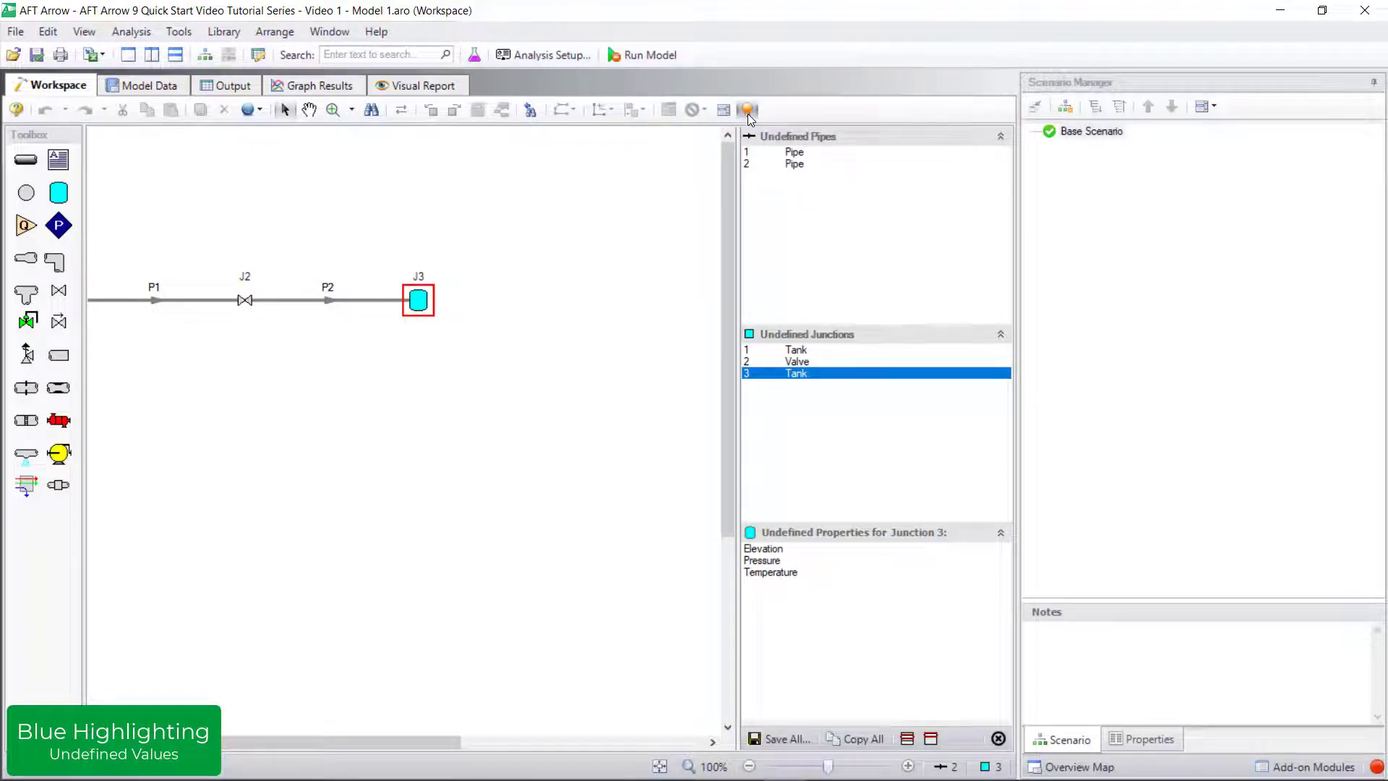
Turn on Show Object Status so undefined pipes and junctions appear in red
click(747, 113)
double_click(417, 302)
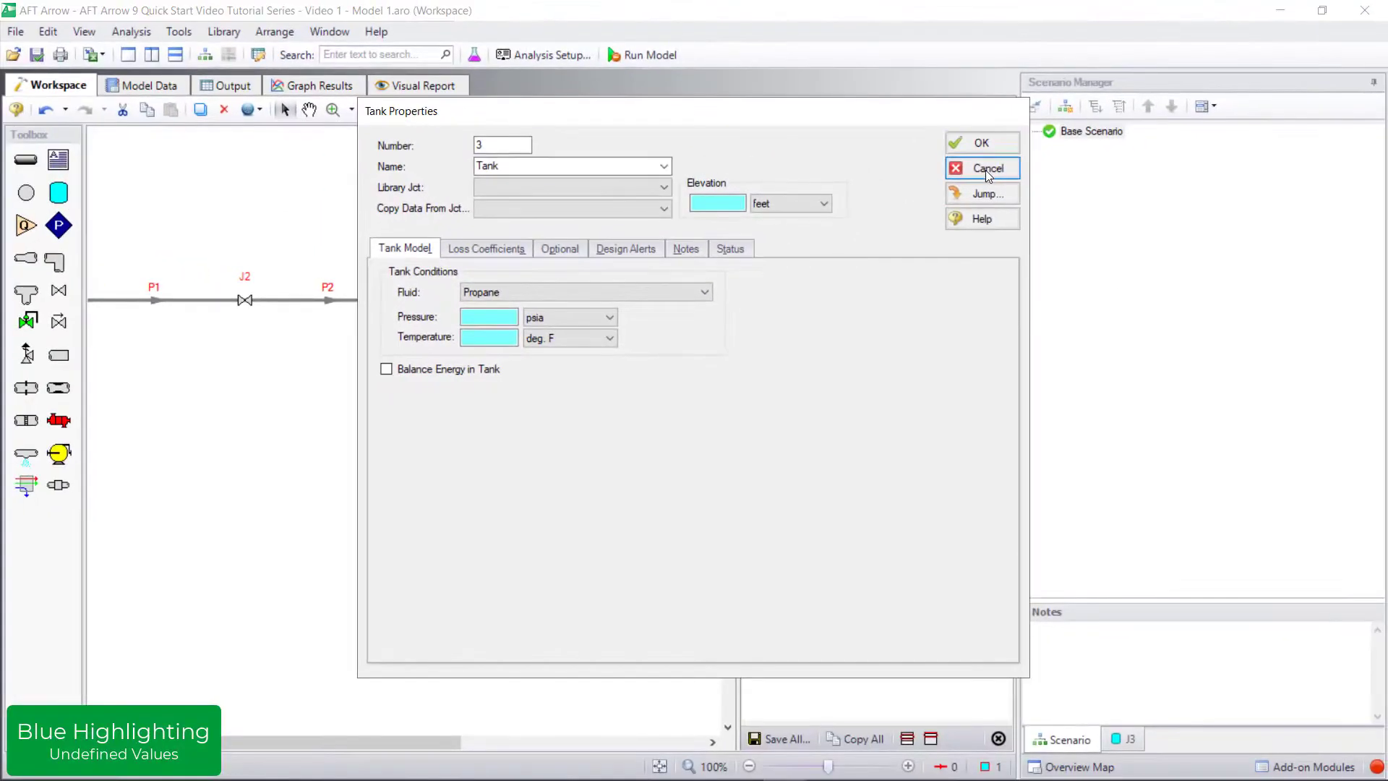
click(987, 169)
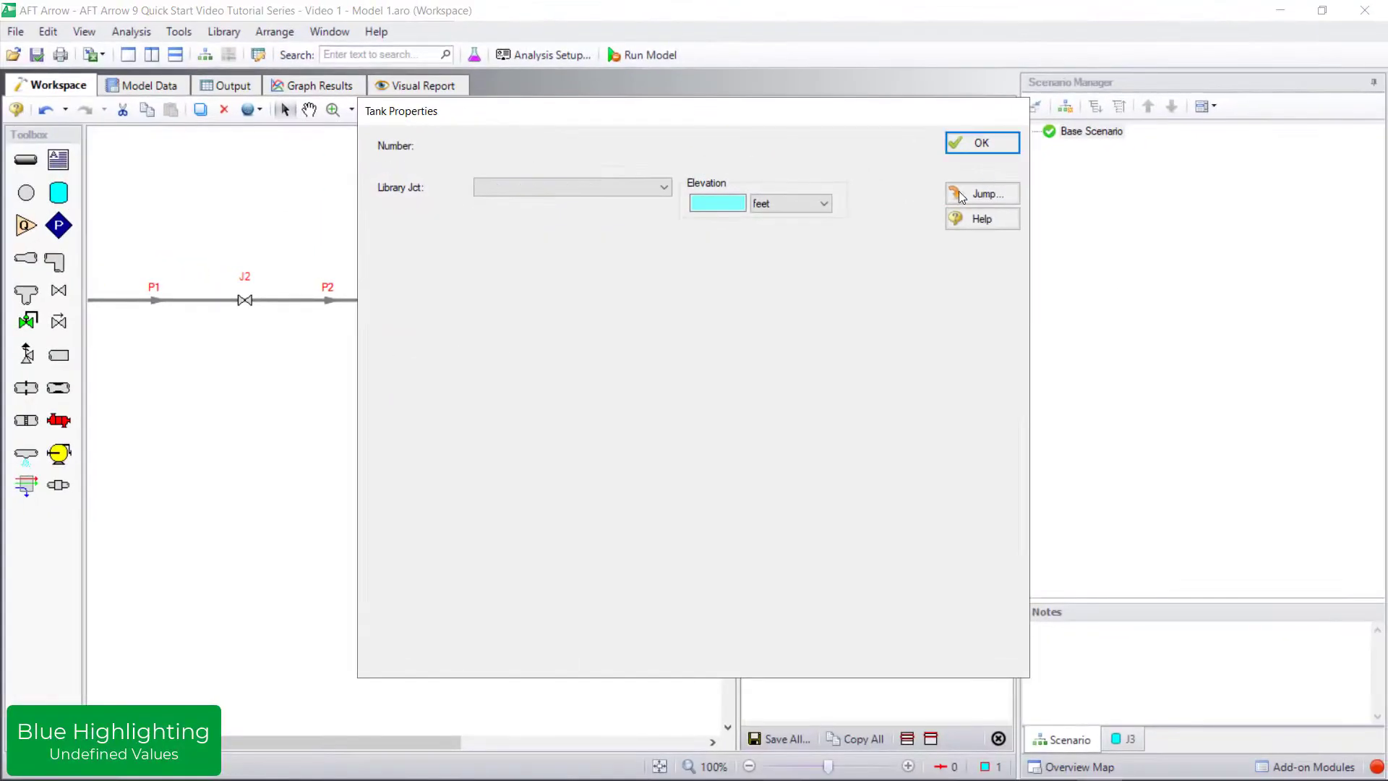